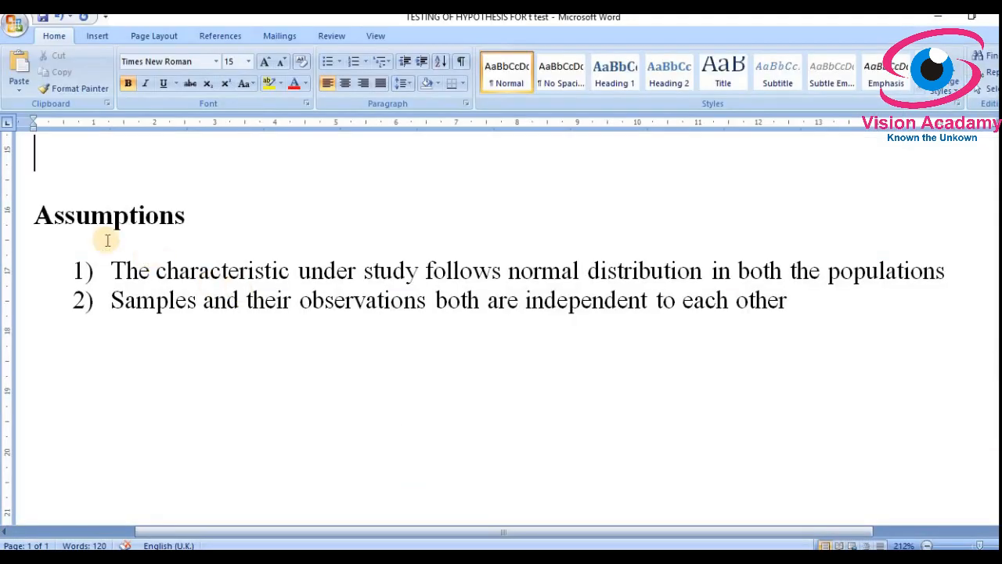
Step: Bring up the Example 3 PDF in Adobe Reader, scrolled up to the pig-diet problem
scroll(107, 240, "up", 1)
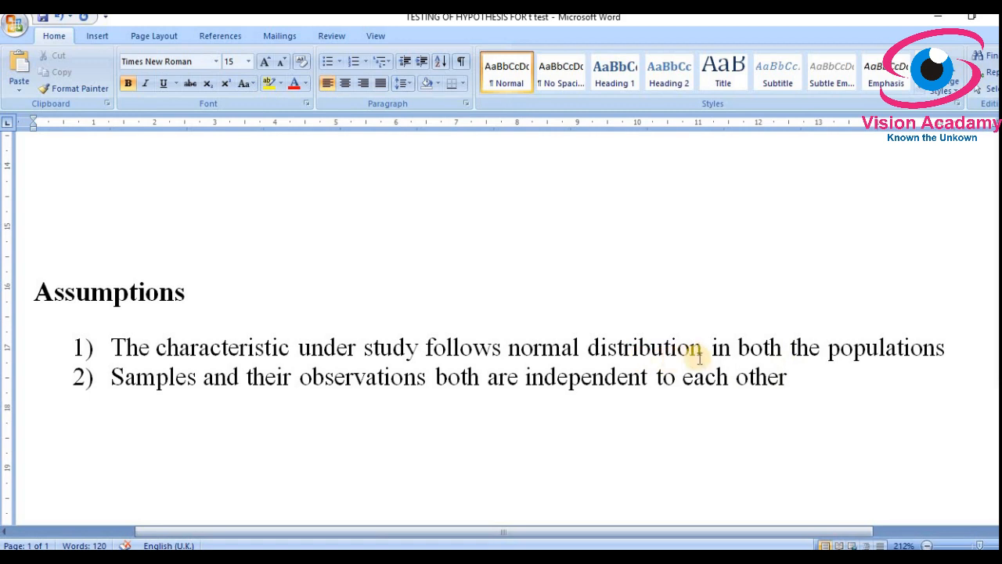
left_click(581, 350)
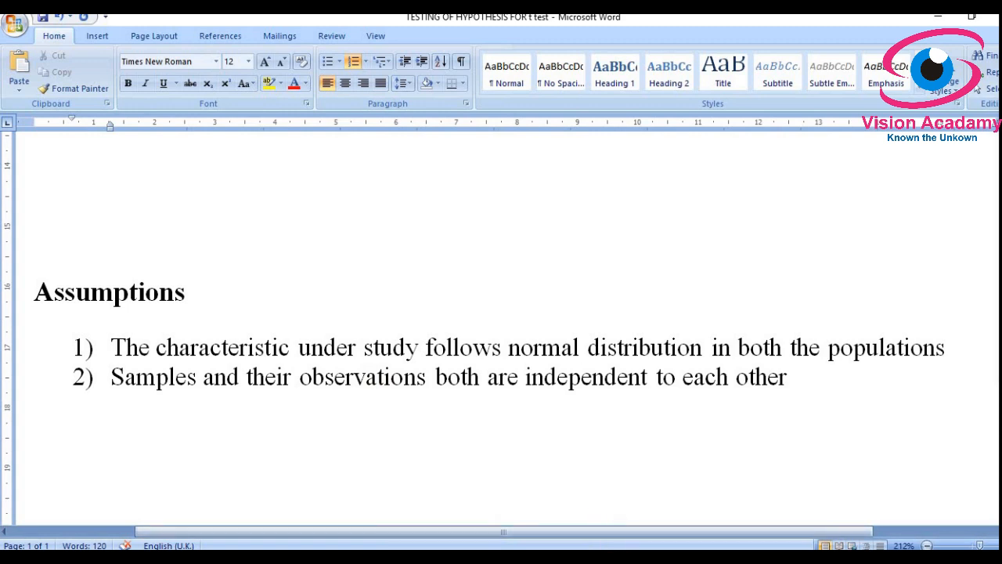
left_click(469, 558)
scroll(480, 446, "up", 1)
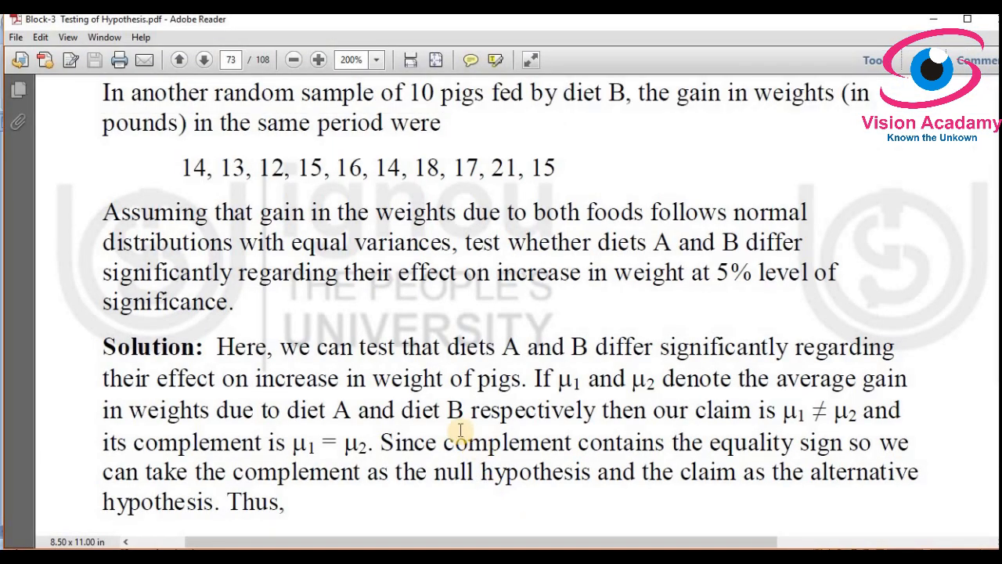
scroll(460, 428, "up", 3)
scroll(352, 259, "up", 2)
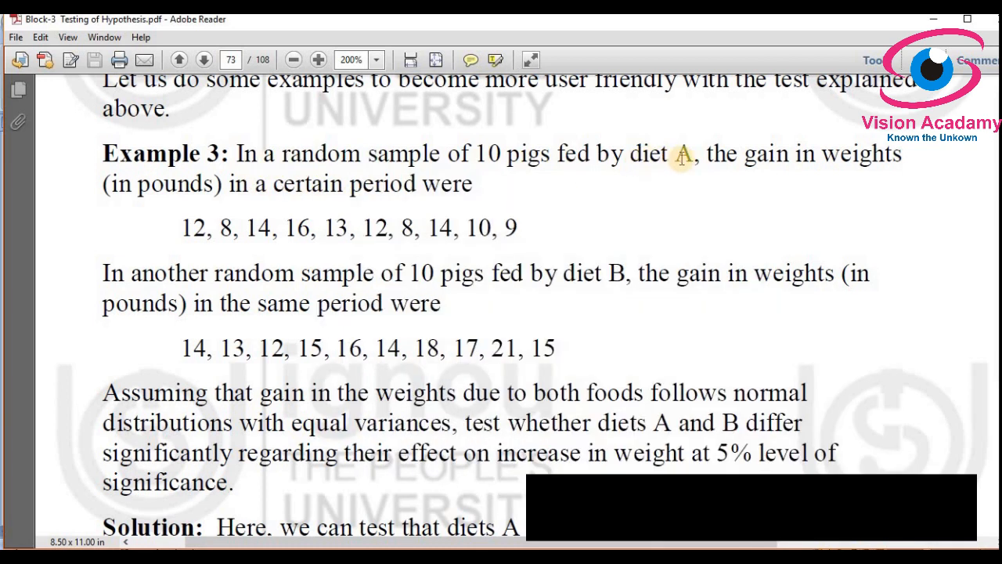
Step: Highlight Example 3's diet A and diet B pig weight-gain lines
left_click_drag(187, 227, 512, 220)
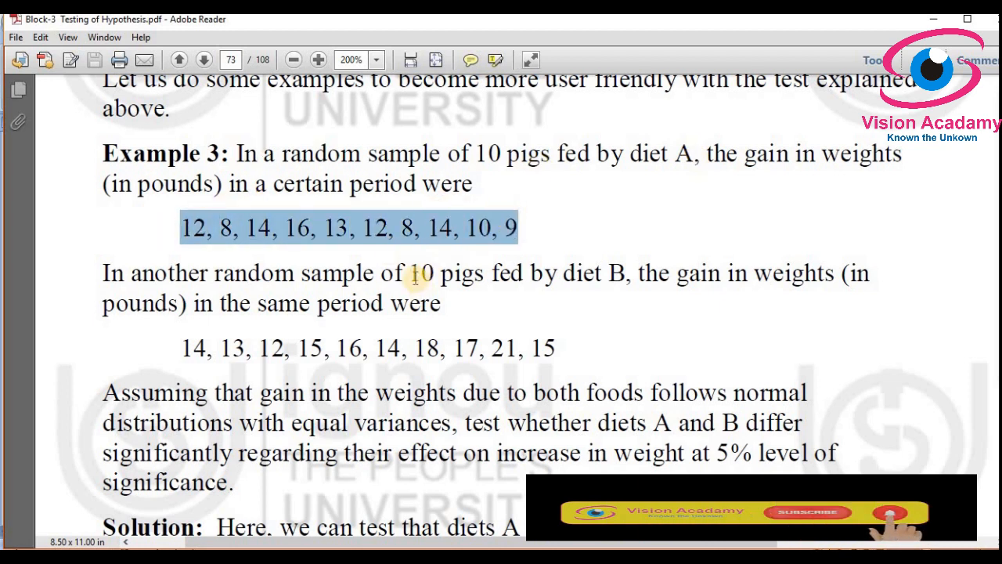
left_click_drag(410, 274, 523, 278)
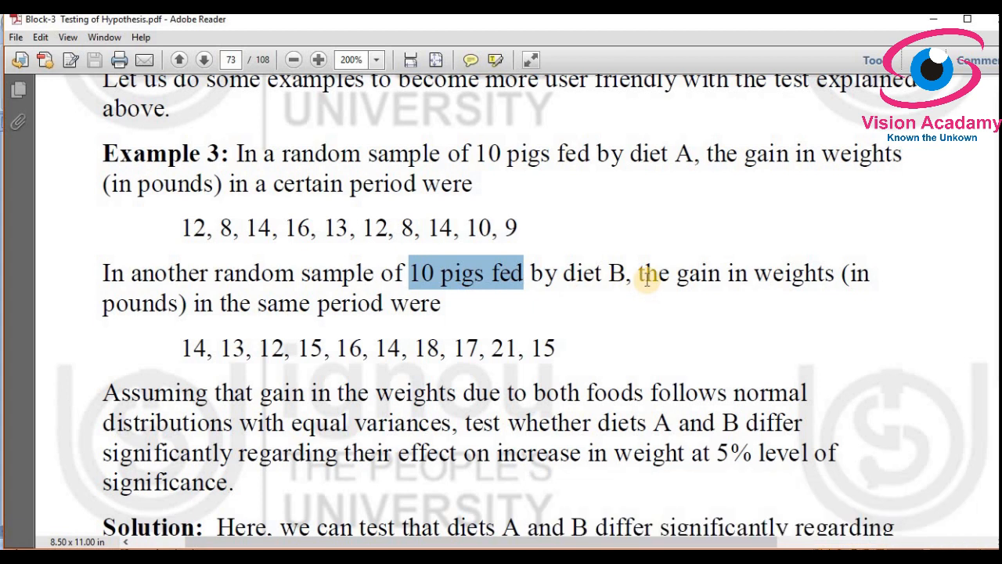
scroll(297, 414, "down", 2)
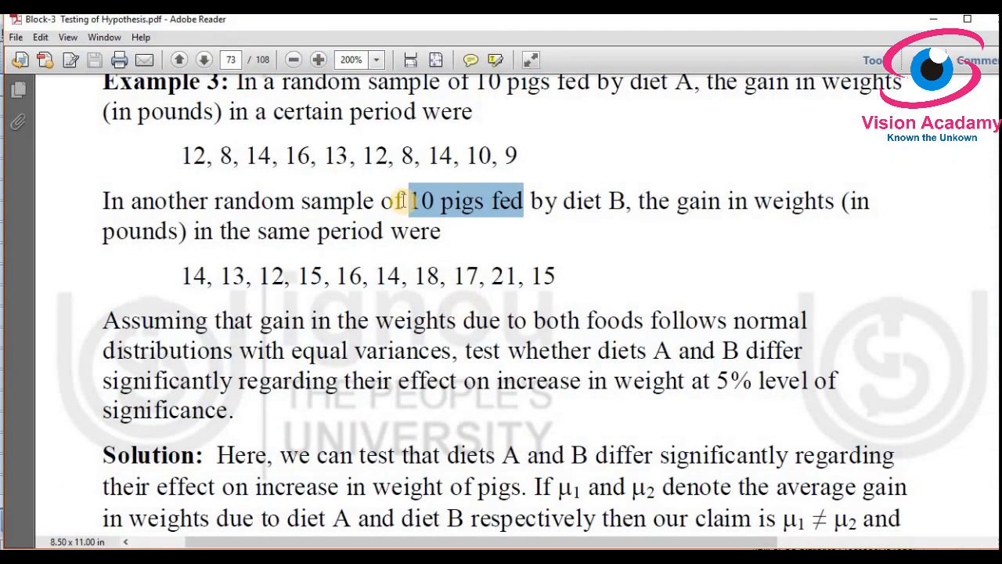
scroll(403, 201, "up", 3)
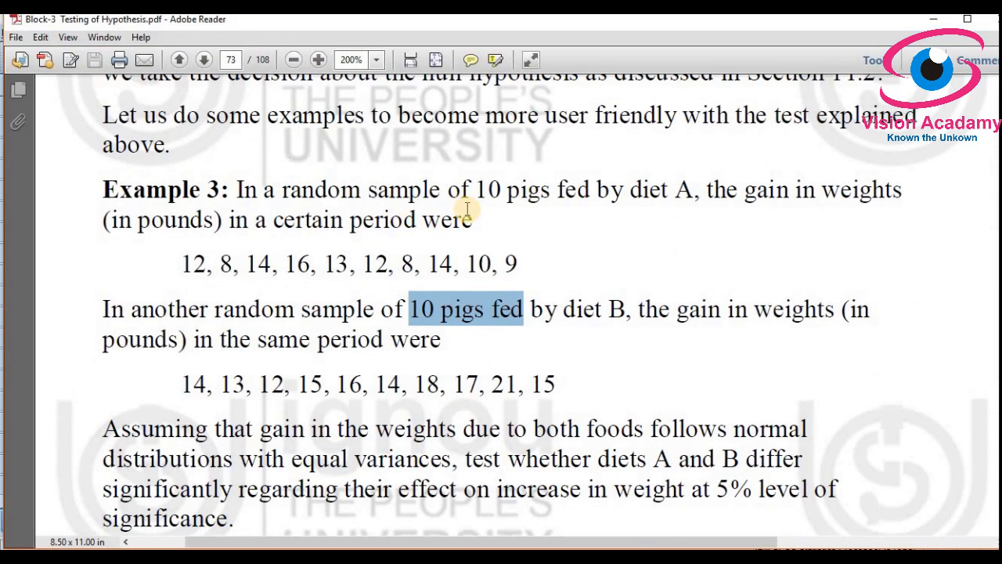
left_click_drag(667, 192, 713, 201)
left_click(676, 194)
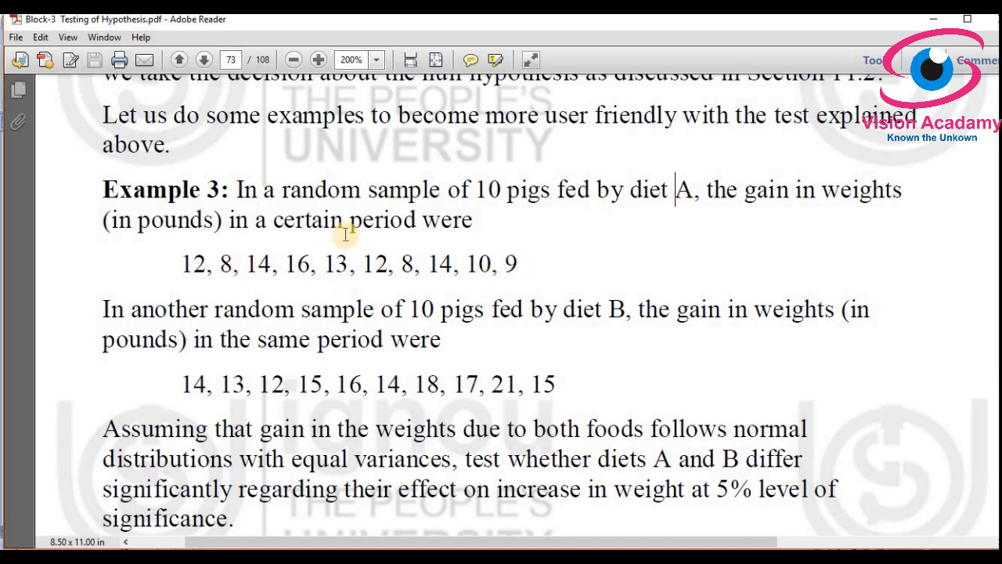
left_click_drag(181, 264, 522, 274)
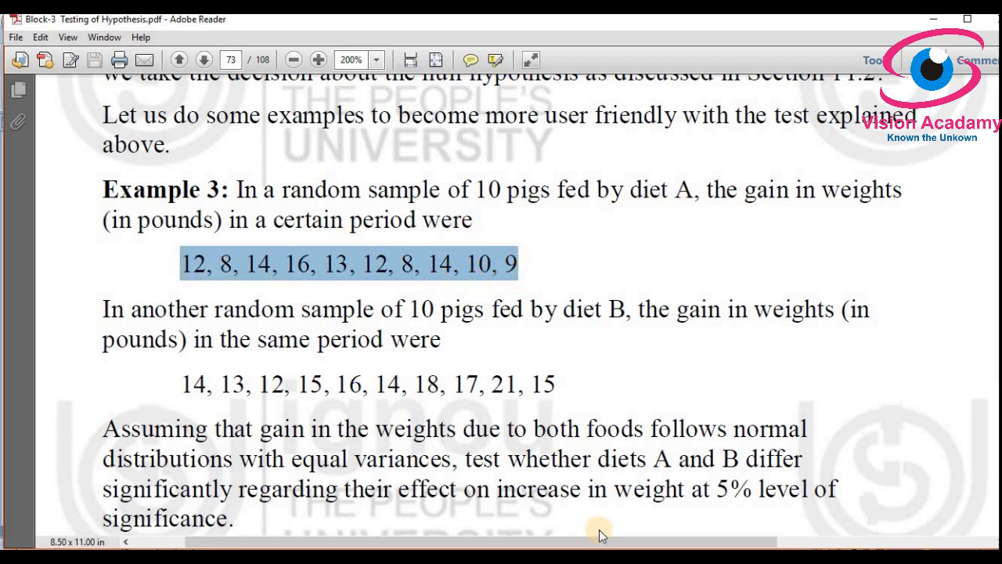
Step: In SPSS Variable View, name row 1 Diet_Food and label it 'Types of diet foods'
left_click(312, 556)
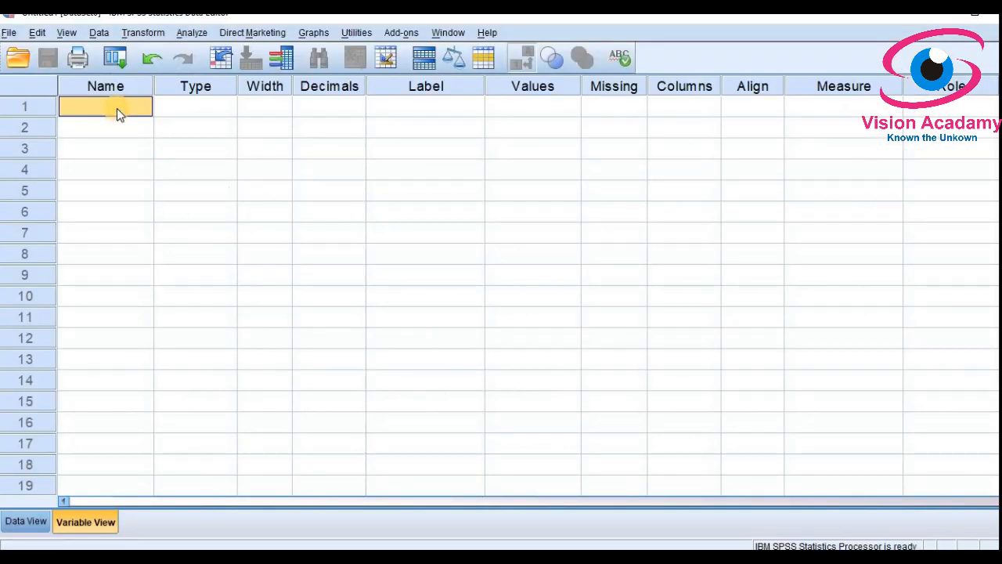
type("T")
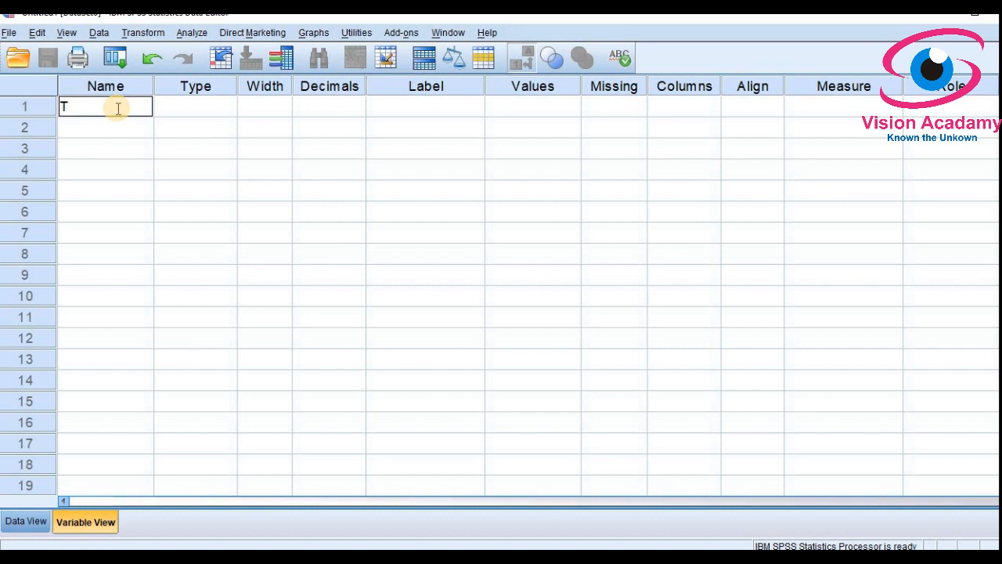
type("i")
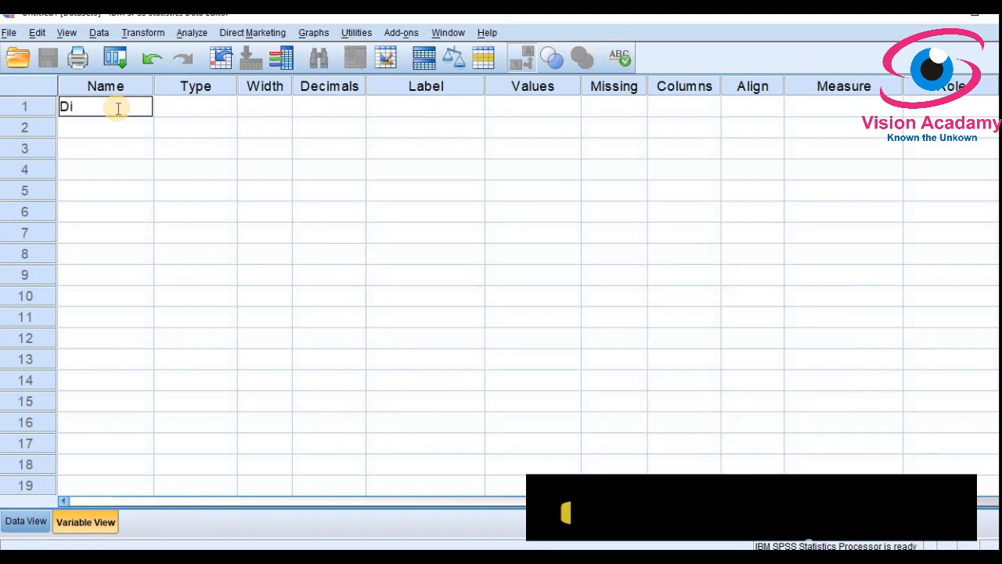
type("et_")
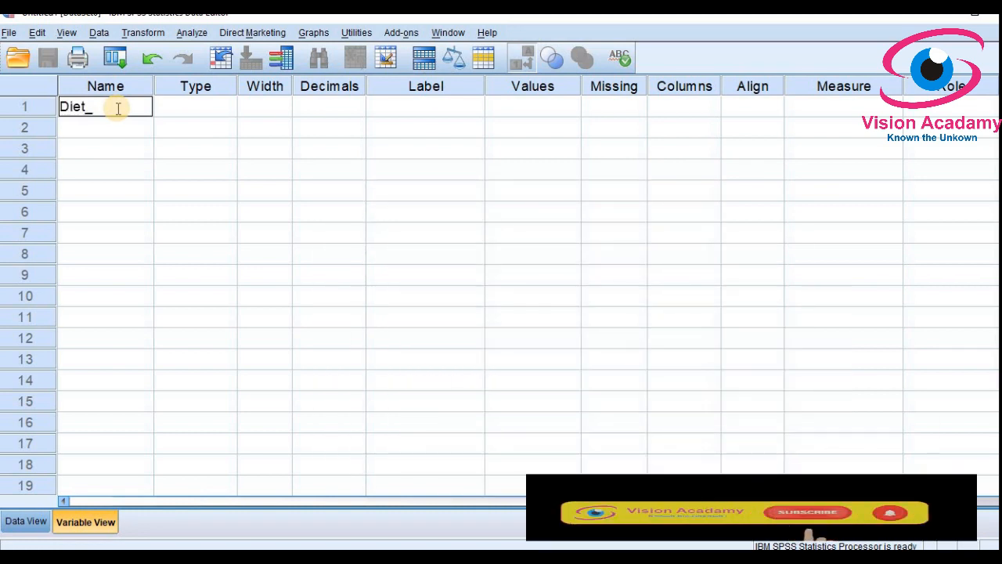
type("Food")
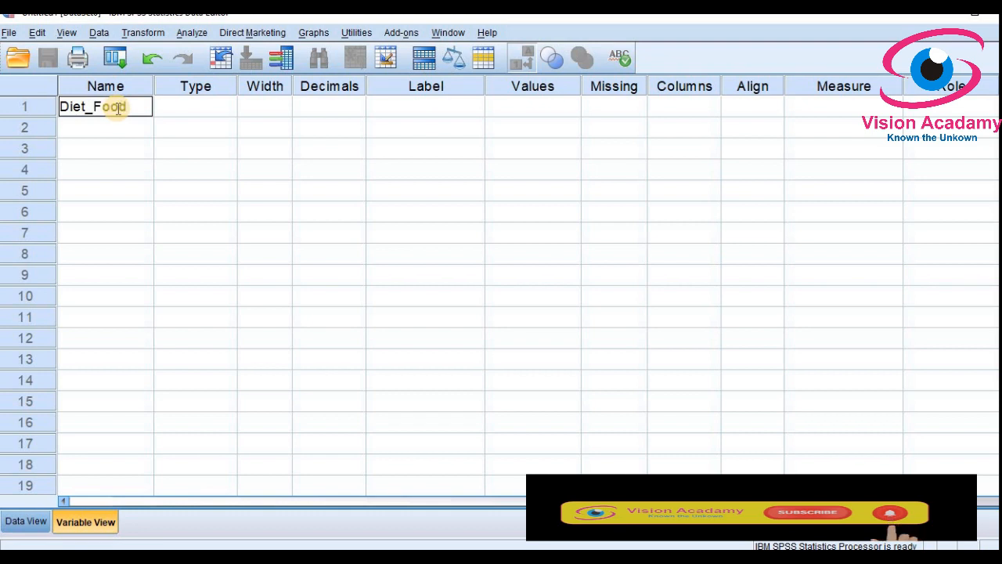
key("Return")
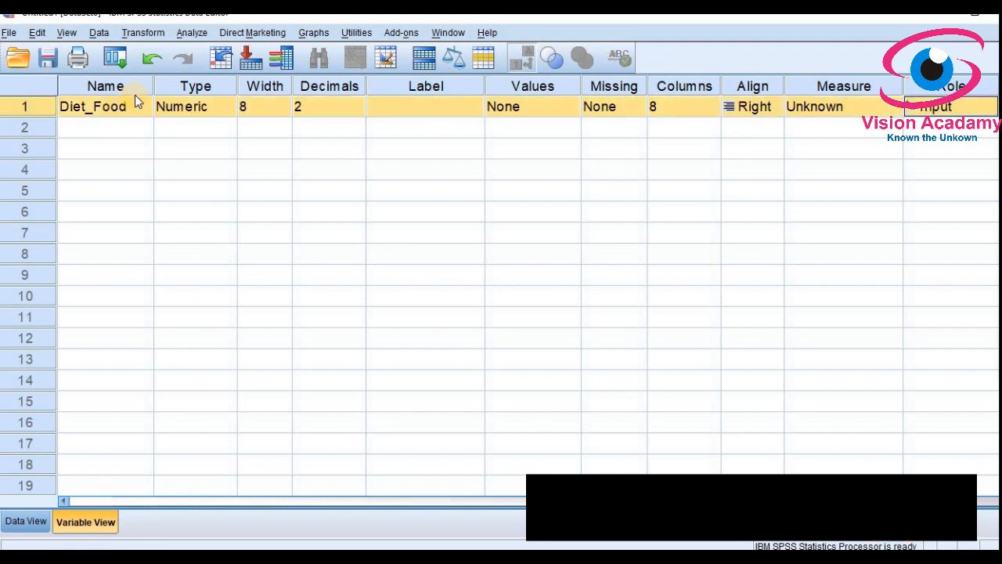
left_click(379, 108)
left_click(377, 107)
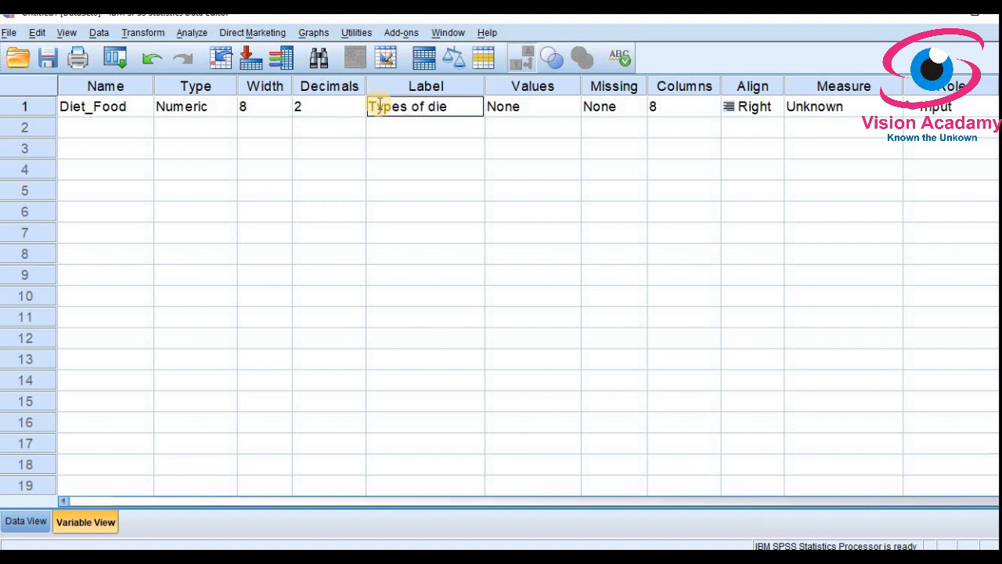
type("Types of diet foods")
key("Tab")
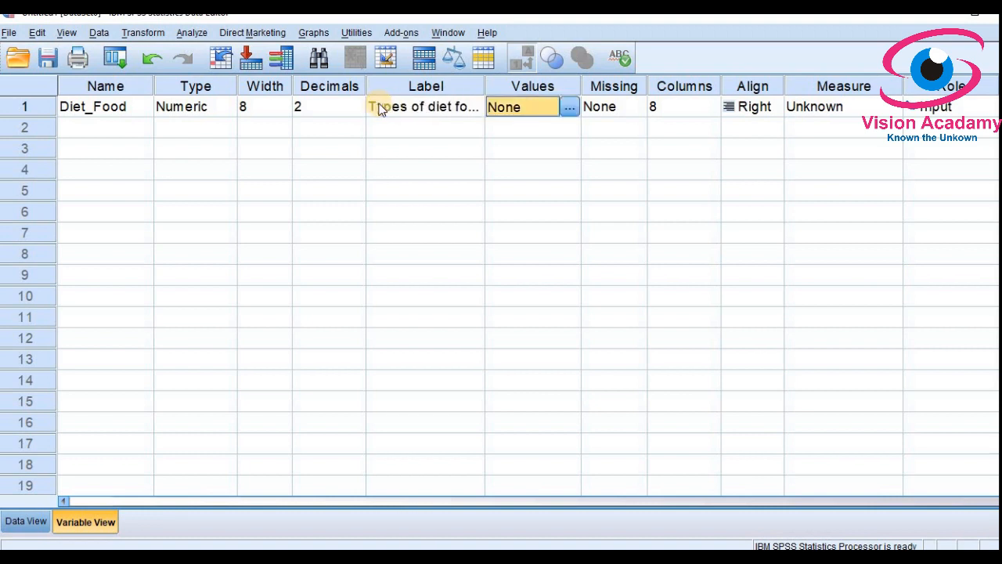
Step: Give Diet_Food the value labels 1 = Diet A and 2 = Diet B
left_click(571, 108)
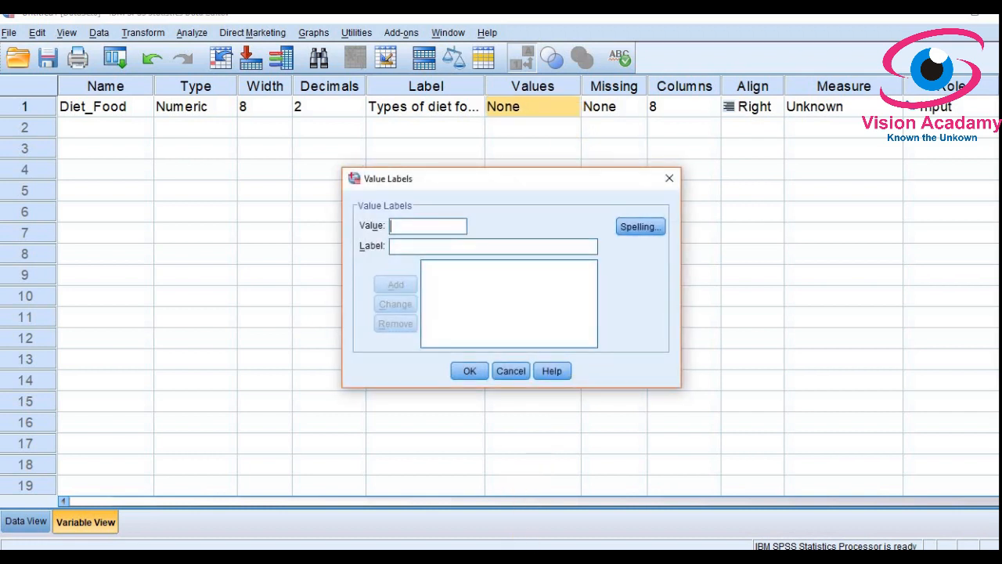
key("alt+Tab")
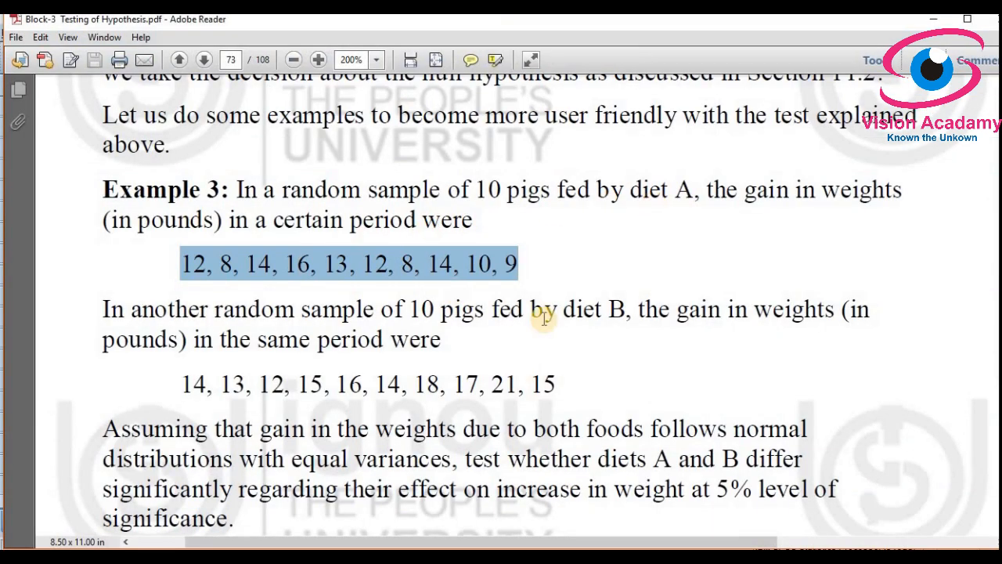
key("alt+Tab")
left_click(426, 229)
type("1")
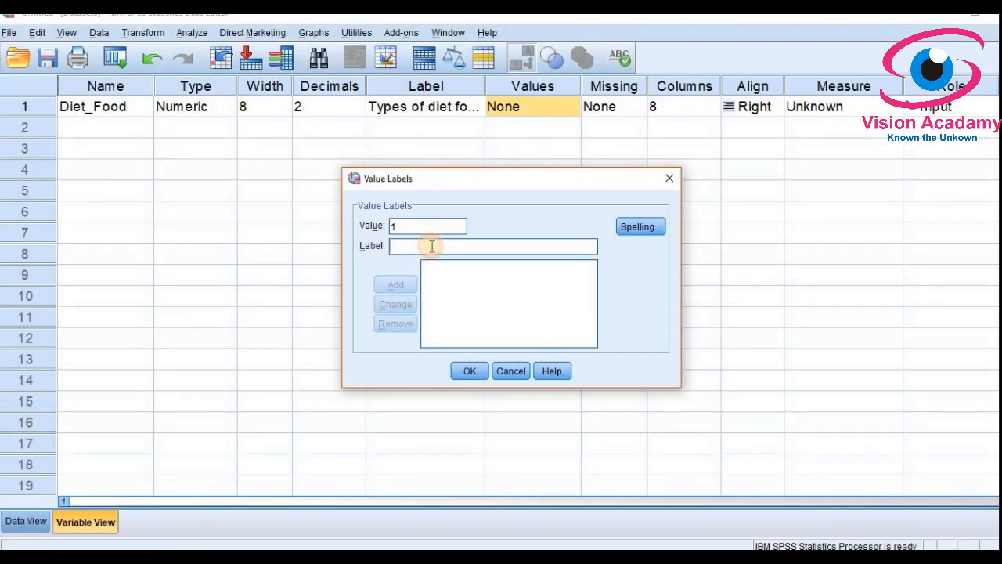
left_click(431, 245)
type("Diet A")
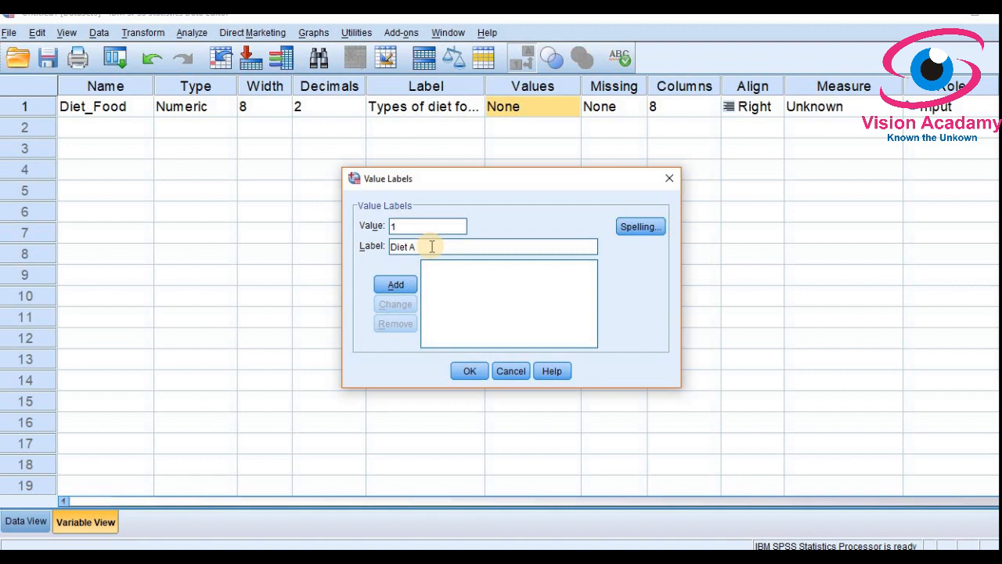
key("Return")
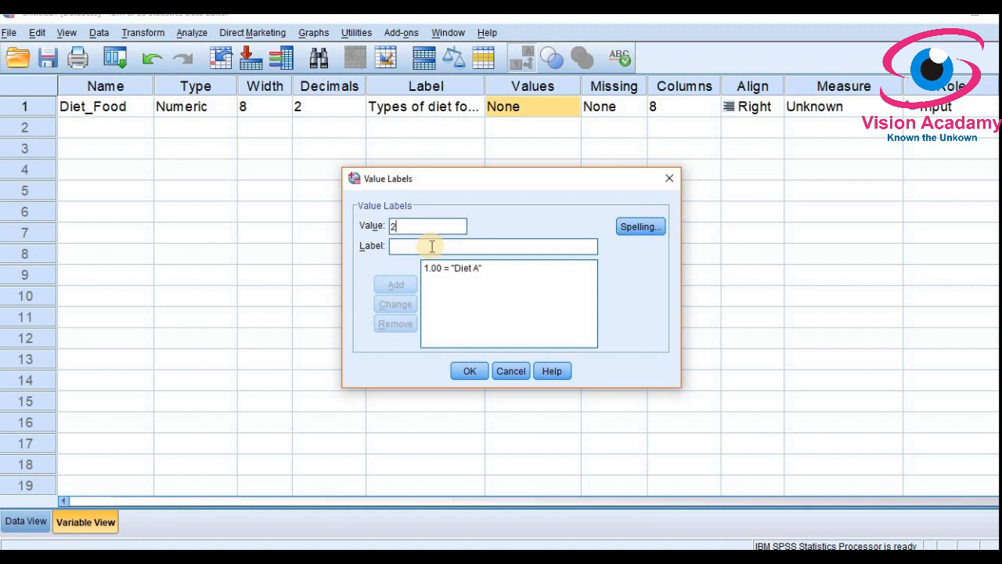
type("Diet B")
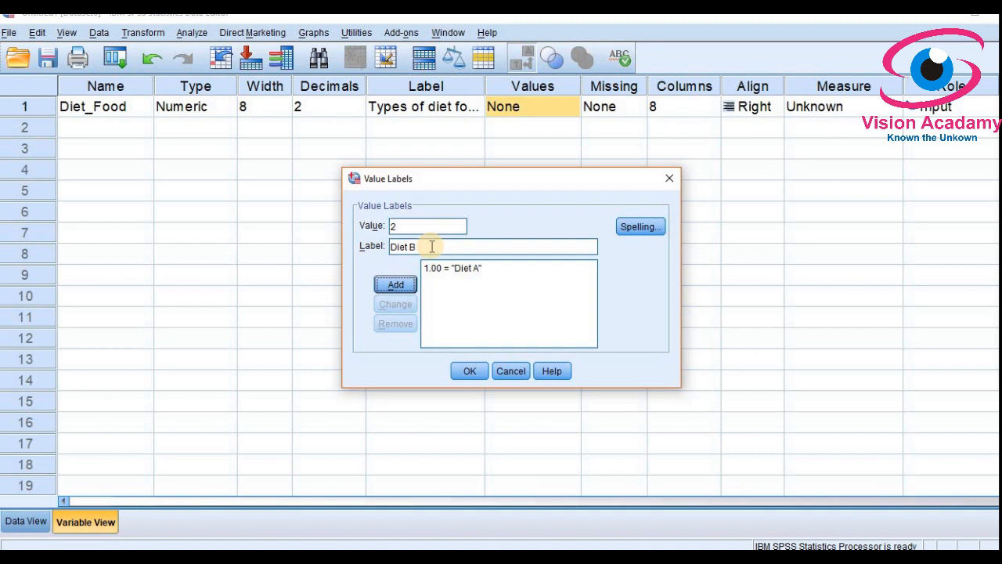
key("Return")
left_click(461, 371)
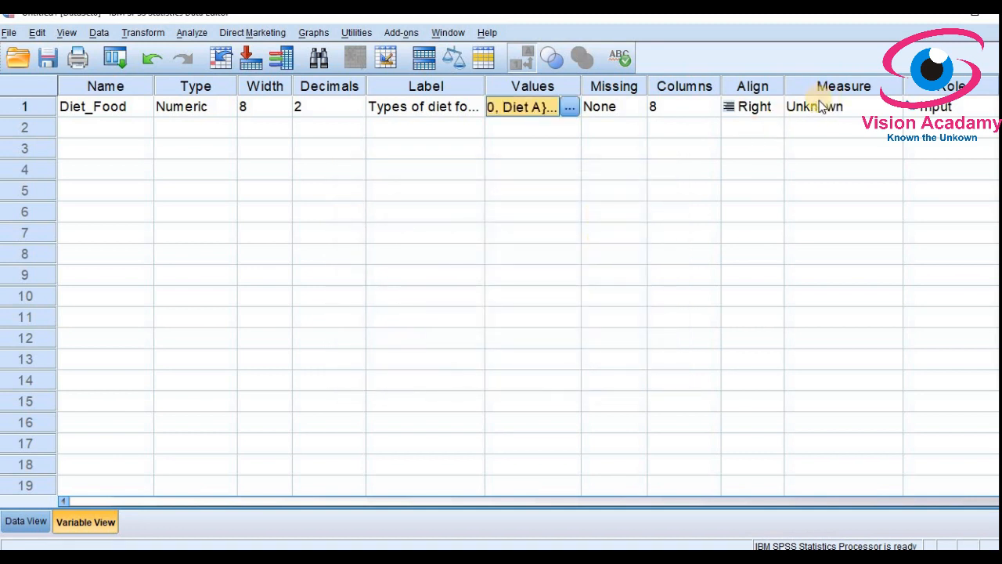
Step: Set Diet_Food's measurement level to Ordinal
left_click(818, 107)
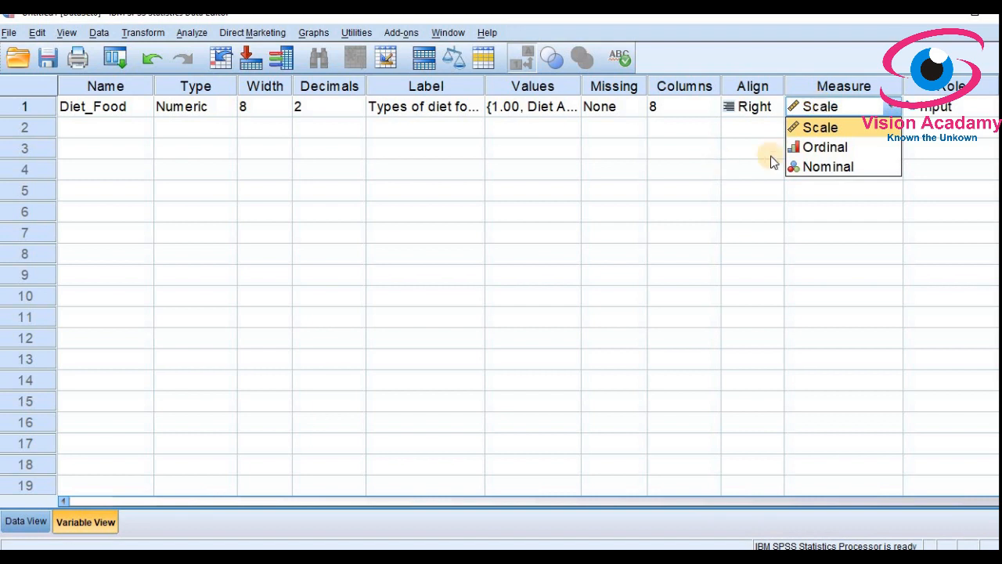
left_click(825, 149)
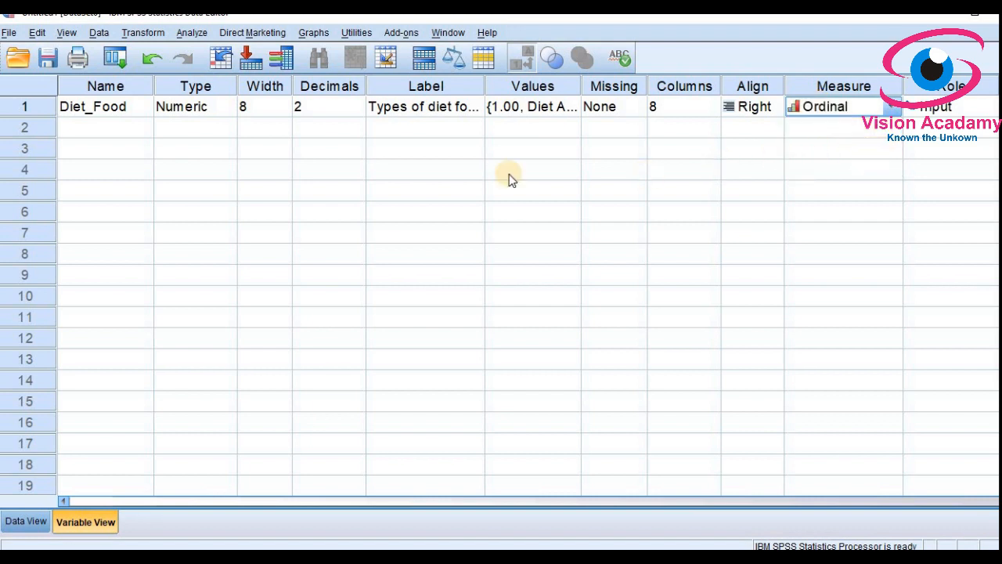
left_click(76, 128)
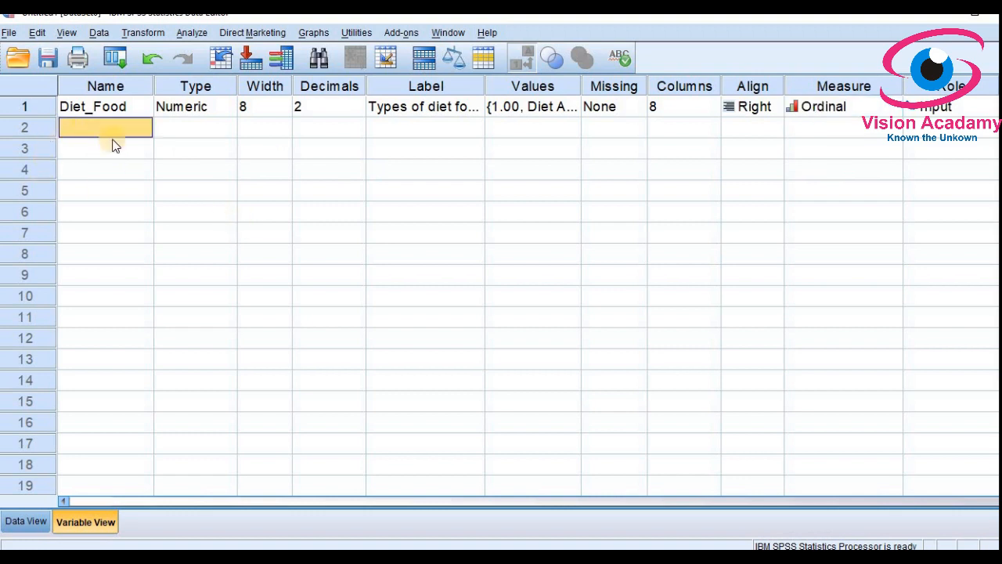
key("alt+Tab")
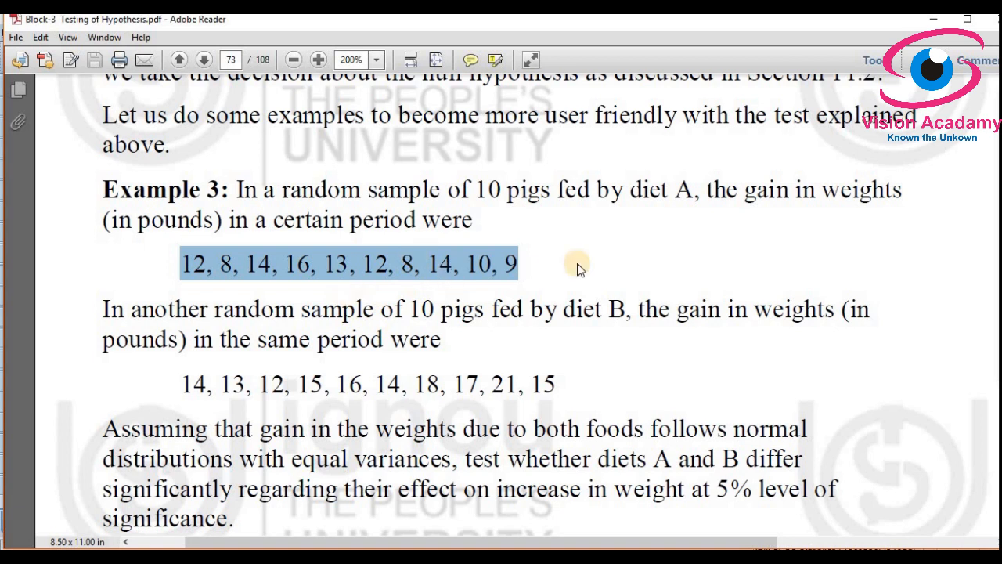
left_click_drag(822, 191, 891, 194)
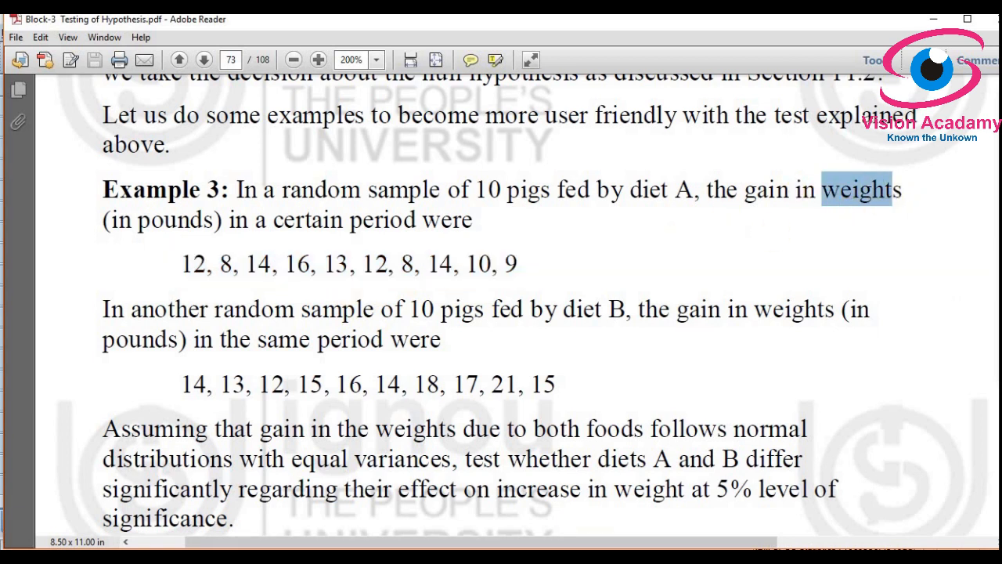
key("alt+Tab")
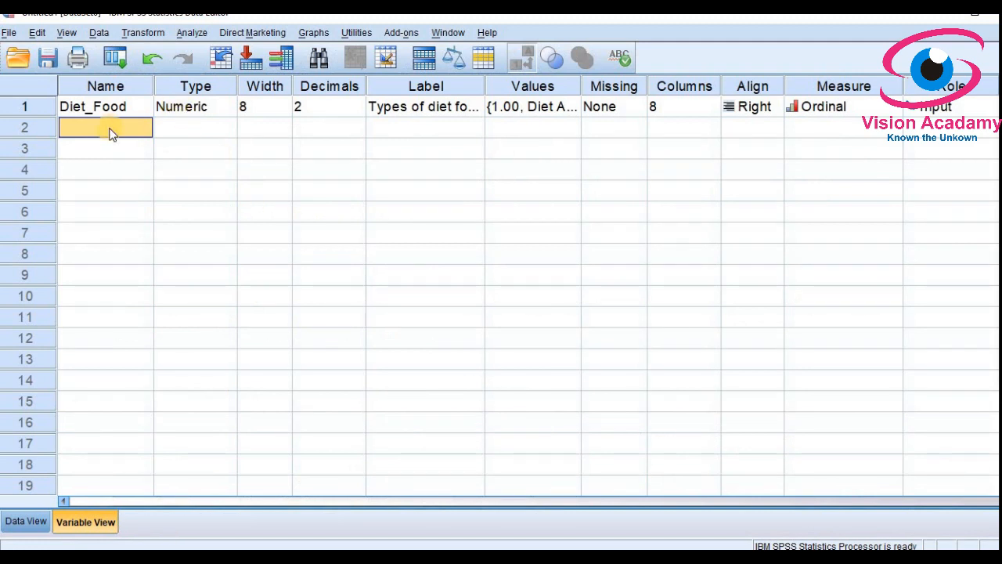
Step: Add variable Weight_gain labelled 'Gains in Weights' with Scale measure
type("Weight_lo")
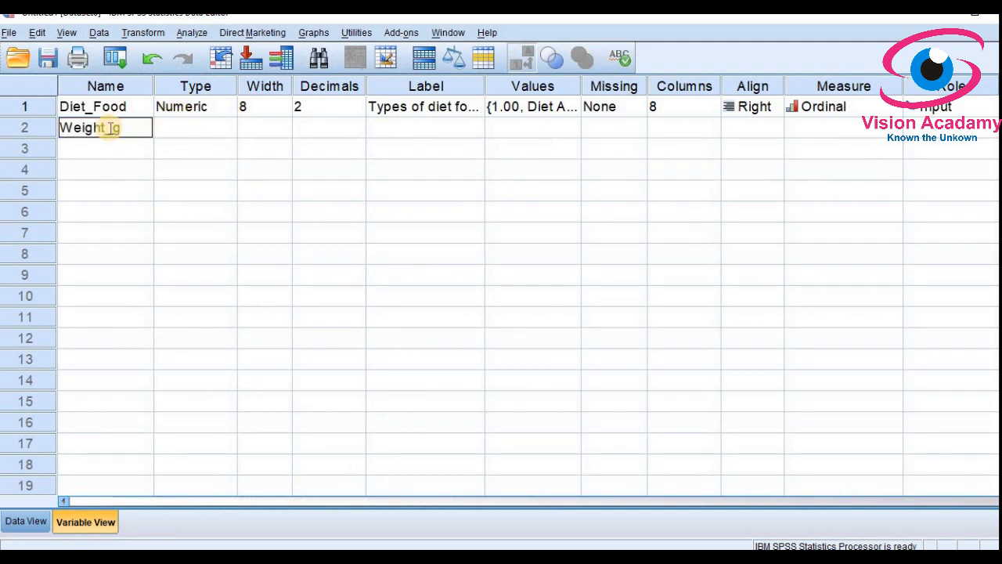
key("Tab")
key("Tab")
key("Tab")
key("Tab")
left_click(404, 127)
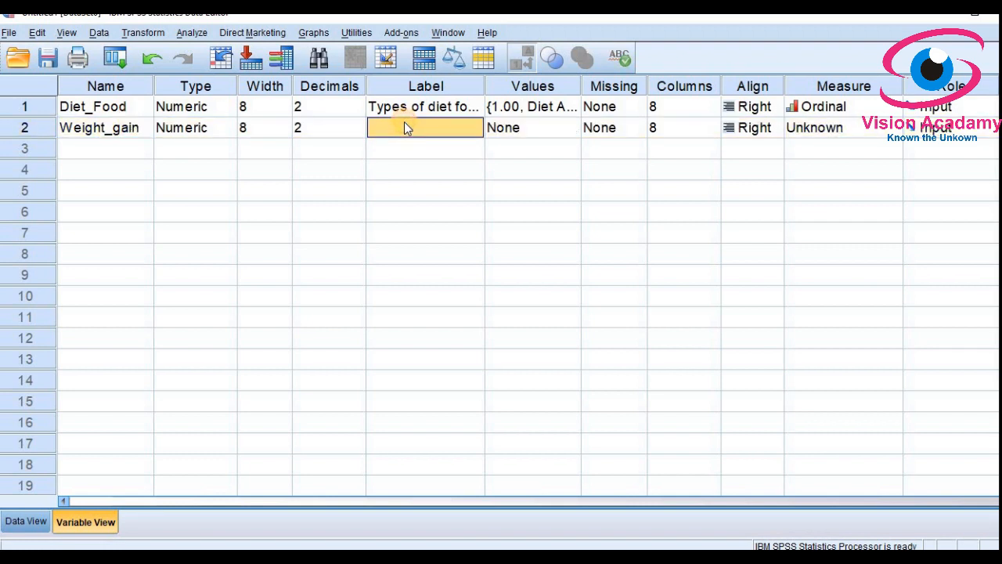
type("Gains in Weights")
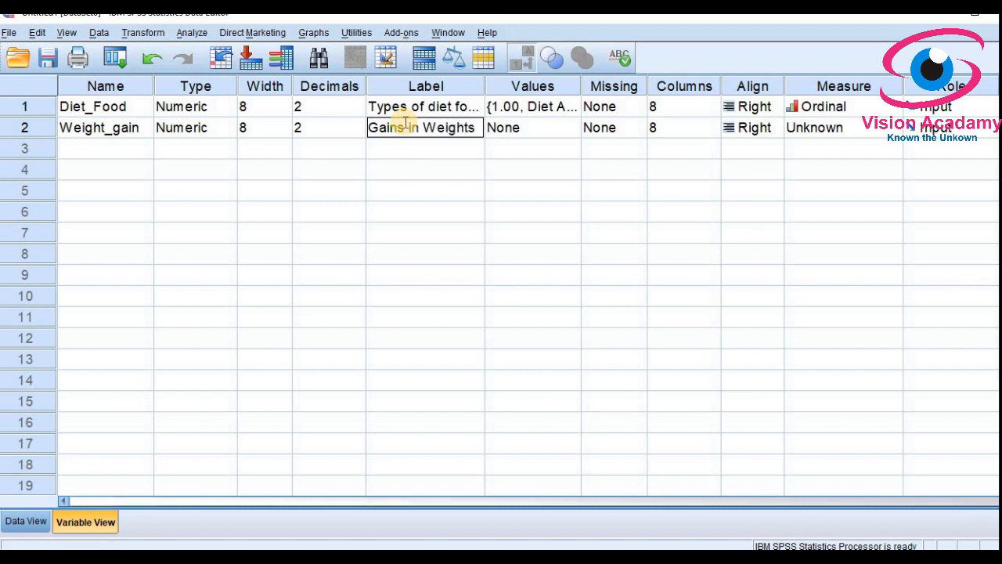
key("Tab")
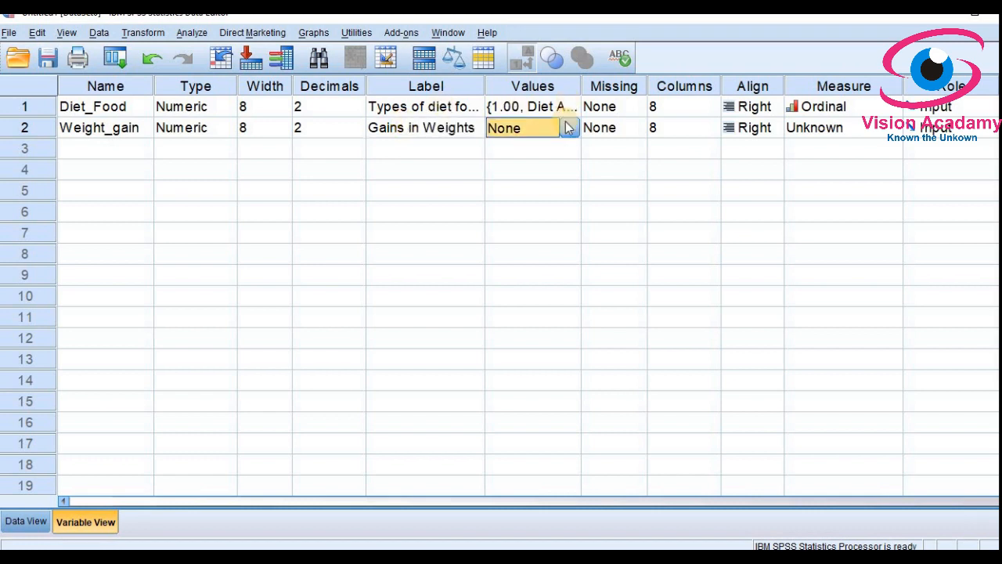
left_click(851, 125)
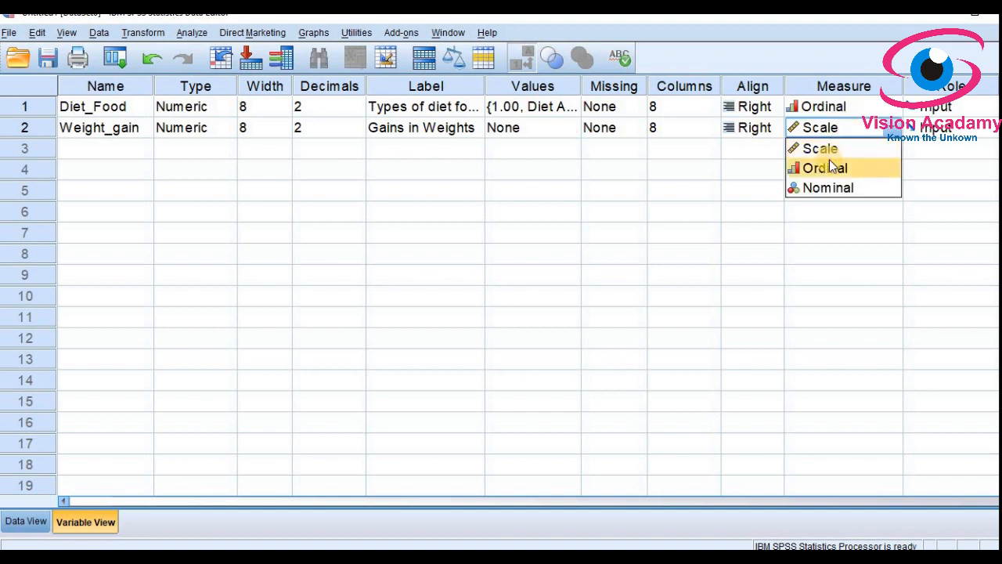
left_click(833, 147)
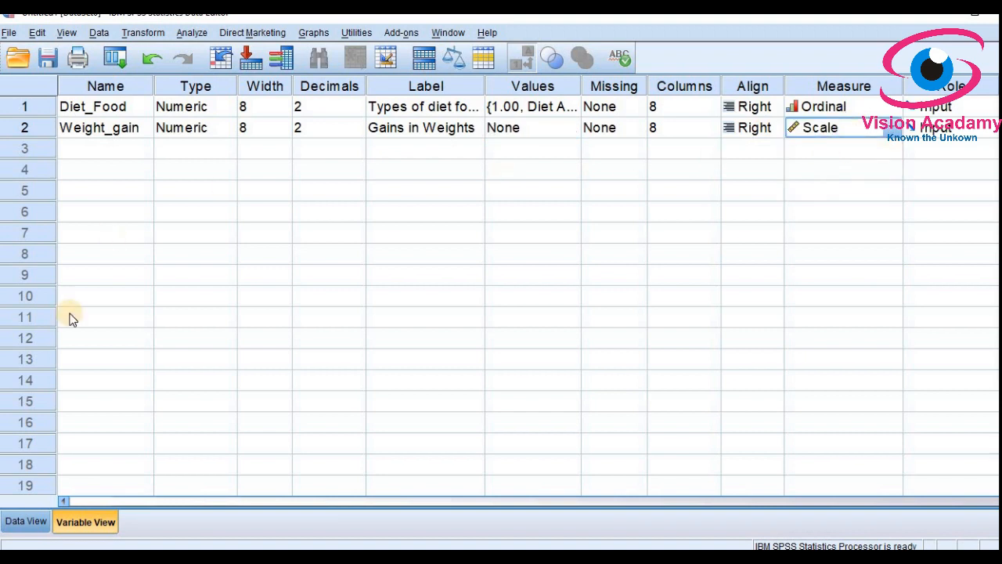
Step: Go to Data View at row 1 of Diet_Food and bring up the Example 3 PDF
left_click(26, 521)
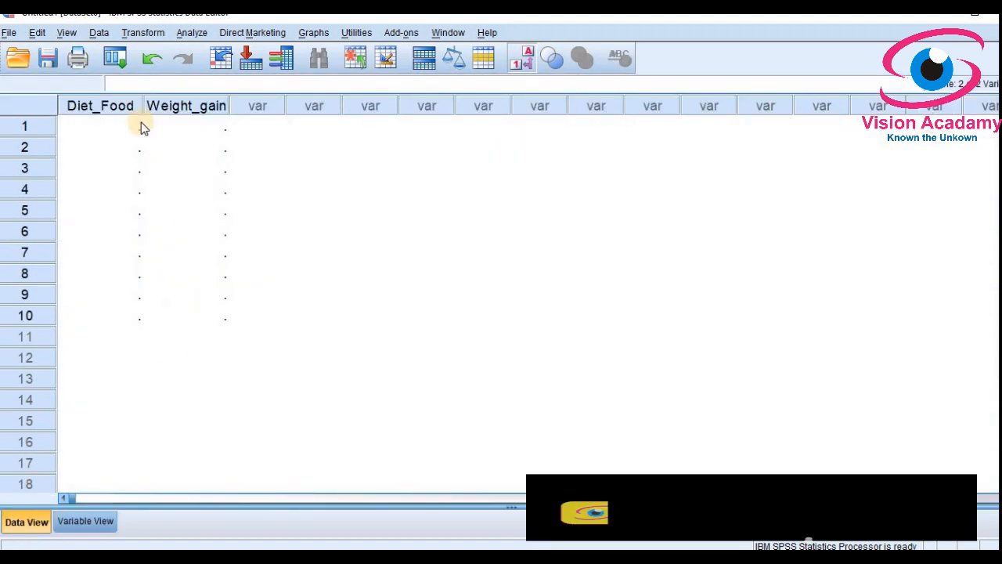
left_click(117, 129)
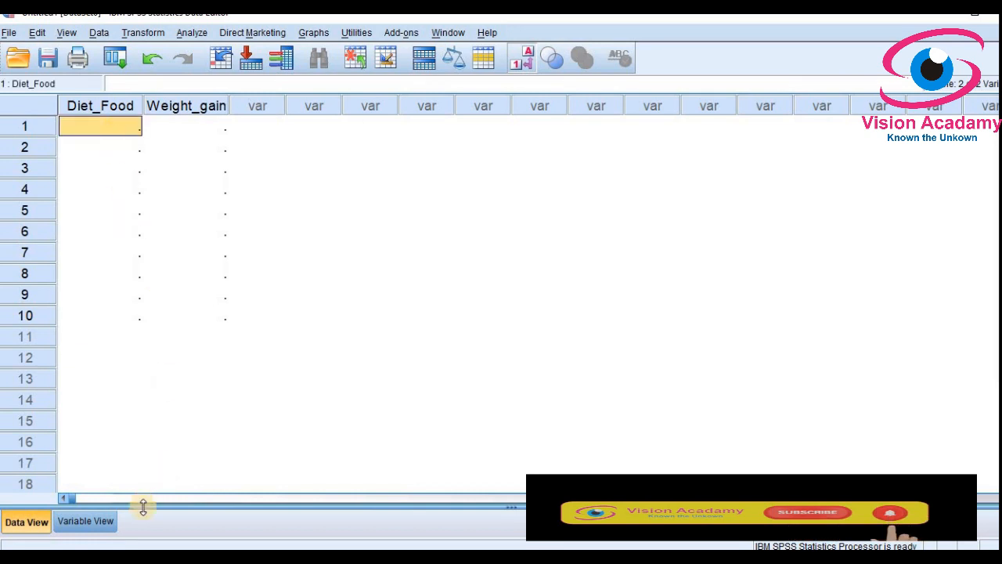
key("alt+Tab")
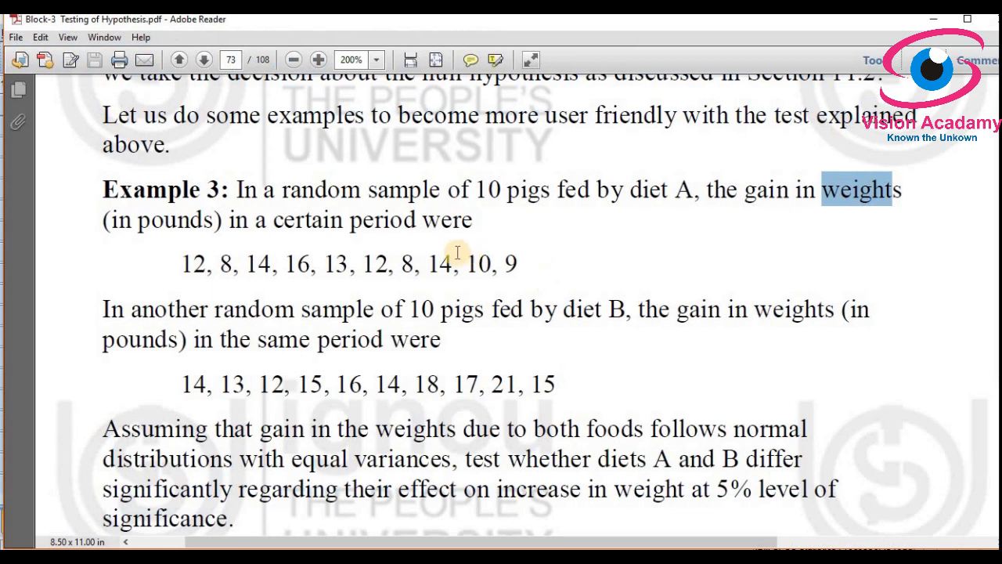
Step: Review the diet A and diet B weight-gain lists in the PDF, then return to SPSS
left_click_drag(181, 268, 530, 263)
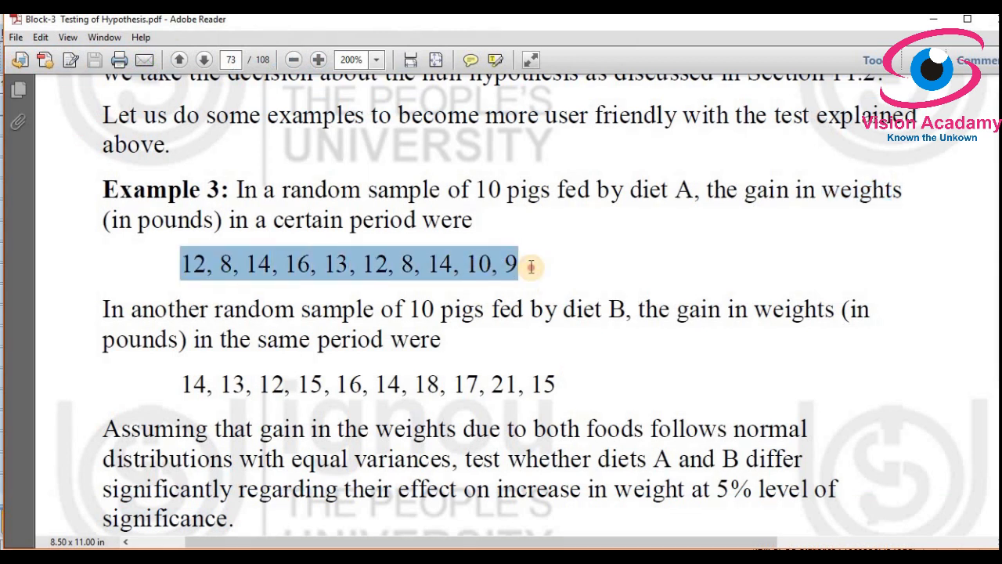
left_click(178, 364)
left_click_drag(182, 385, 578, 389)
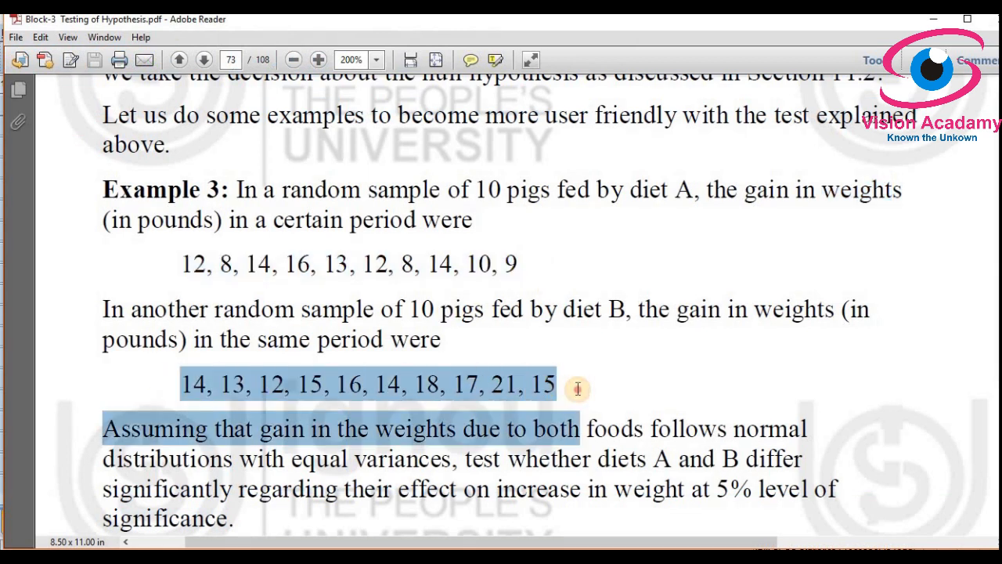
left_click(578, 394)
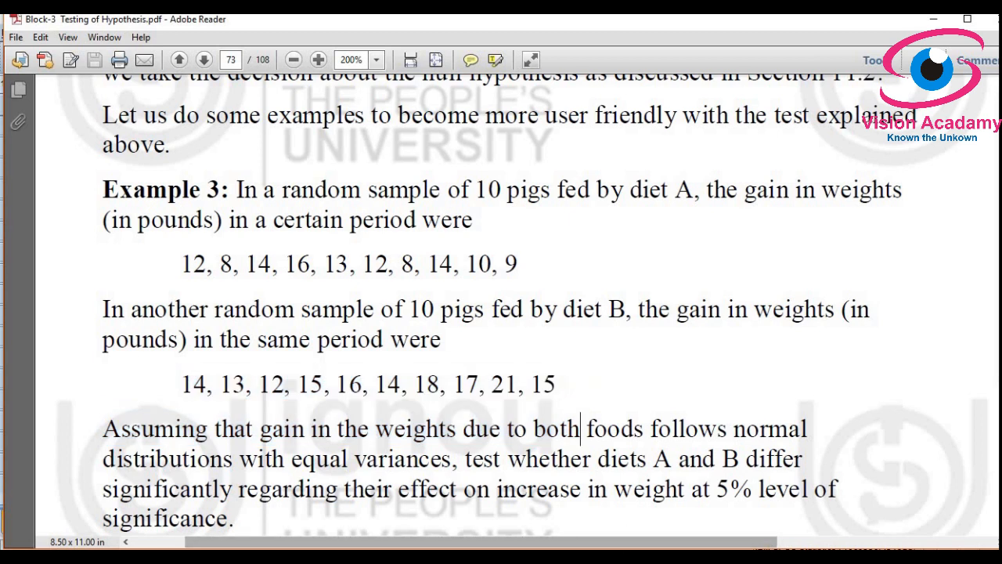
key("alt+Tab")
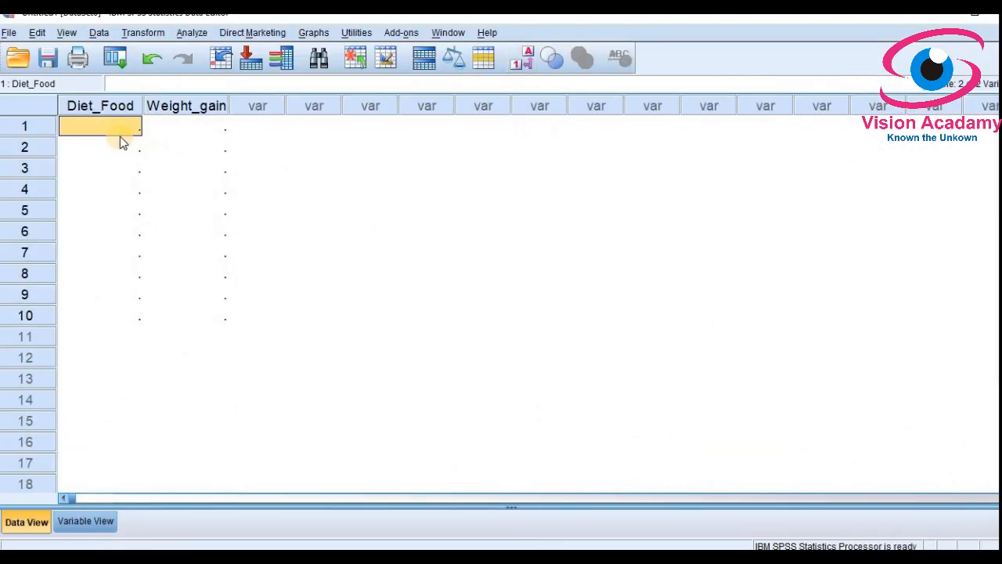
Step: Enter code 1 (Diet A) in Diet_Food rows 1–10
type("1")
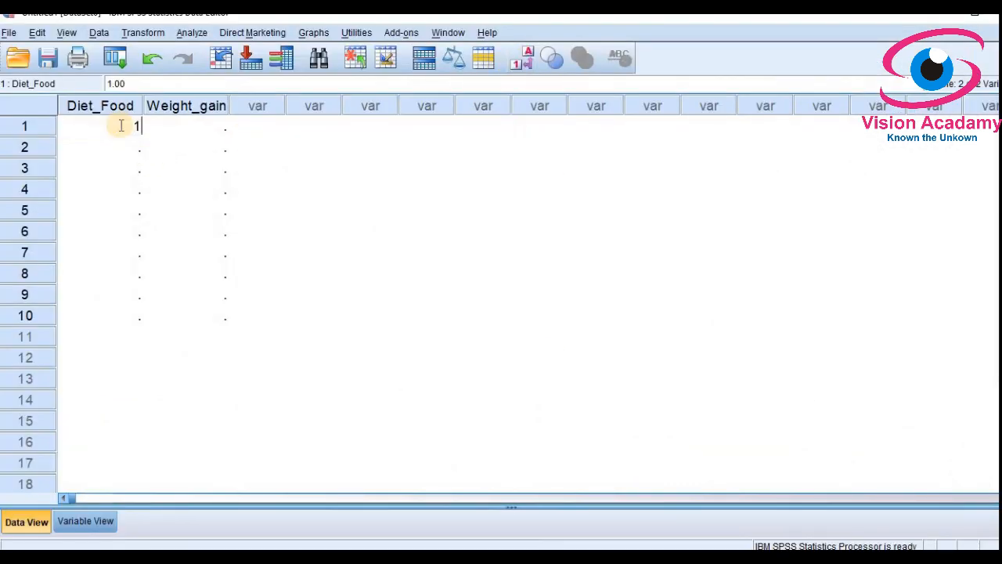
key("Return")
type("1")
key("Return")
type("1")
key("Return")
type("1")
key("Return")
type("1")
key("Return")
type("1")
key("Return")
type("1")
key("Return")
type("1")
key("Return")
type("1")
key("Return")
type("1")
key("Return")
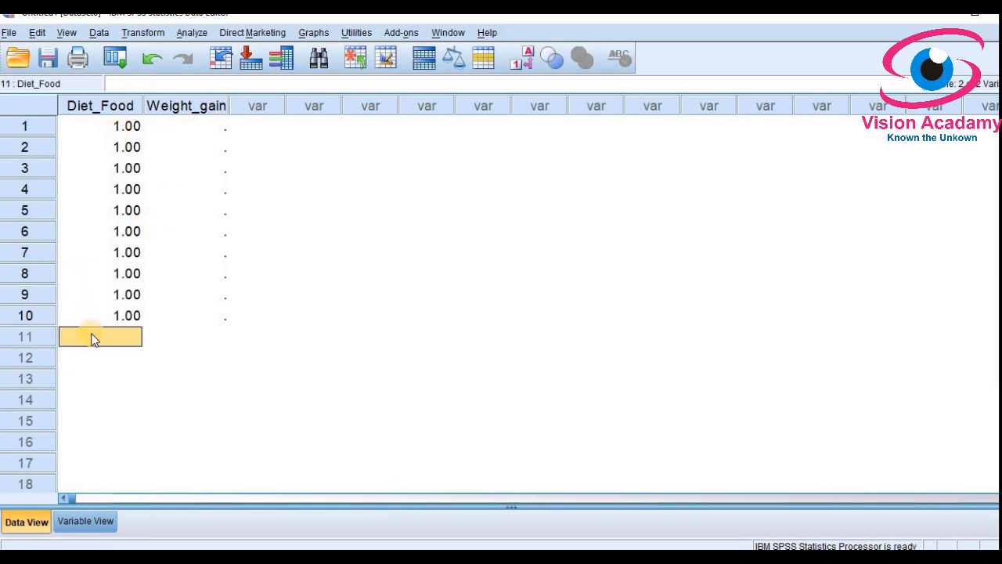
Step: Enter code 2 (Diet B) in the remaining Diet_Food rows 11–20
type("2")
key("Return")
type("2")
key("Return")
type("2")
key("Return")
type("2")
key("Return")
type("2")
key("Return")
type("2")
key("Return")
type("2")
key("Return")
type("2")
key("Return")
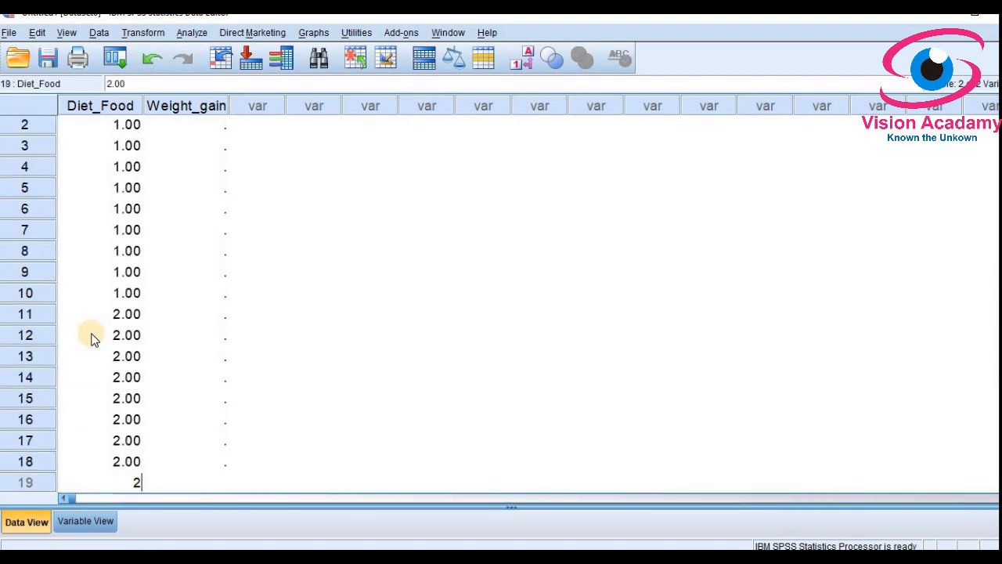
type("2")
key("Return")
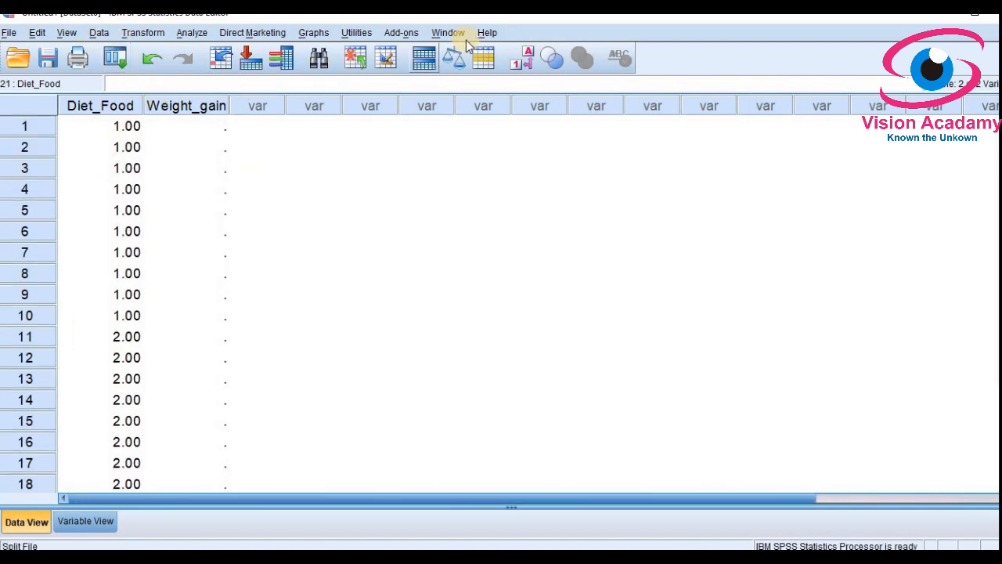
Step: Display Diet A / Diet B value labels instead of codes, then select row 1 of Weight_gain
left_click(523, 57)
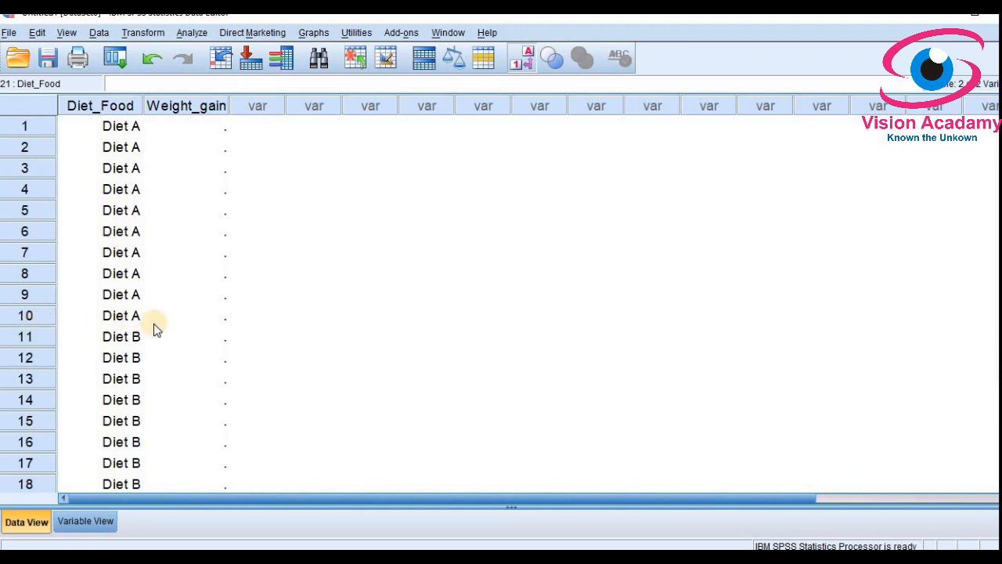
scroll(153, 323, "down", 2)
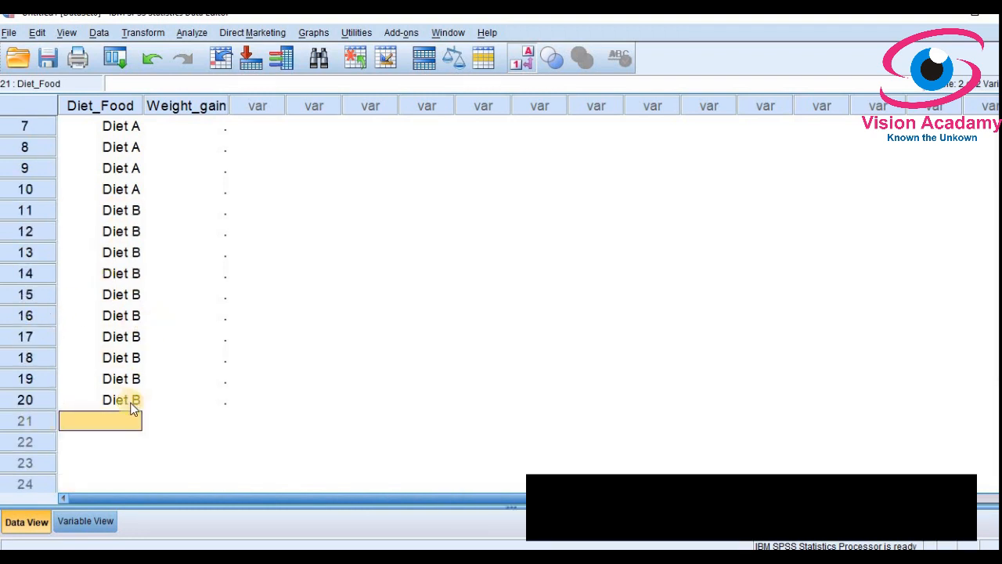
scroll(134, 397, "up", 2)
left_click(187, 130)
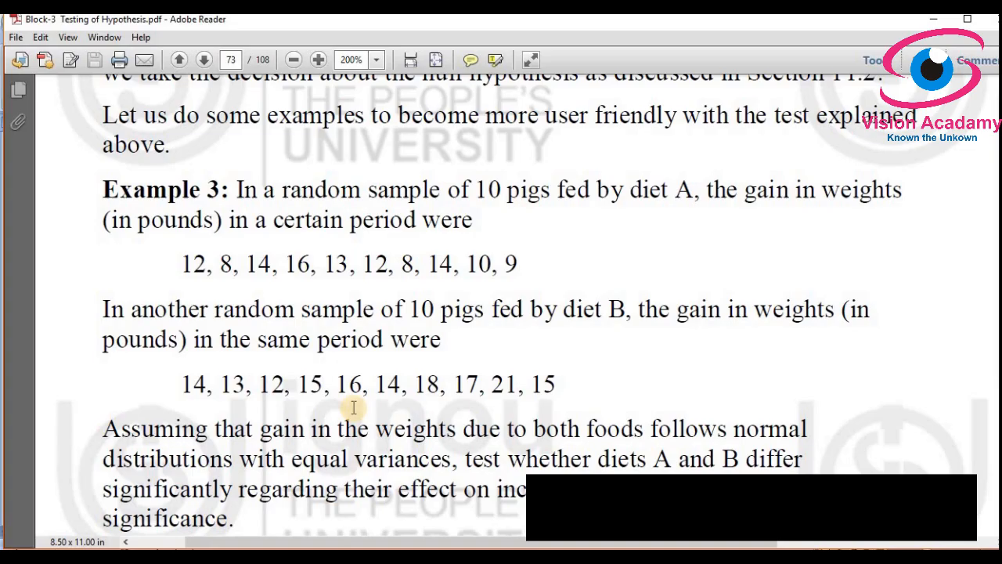
Step: Check diet A's gains (12, 8, 14, 16, 13, 12, 8, 14, 10, 9), then switch to the Excel T test workbook
left_click_drag(181, 263, 507, 269)
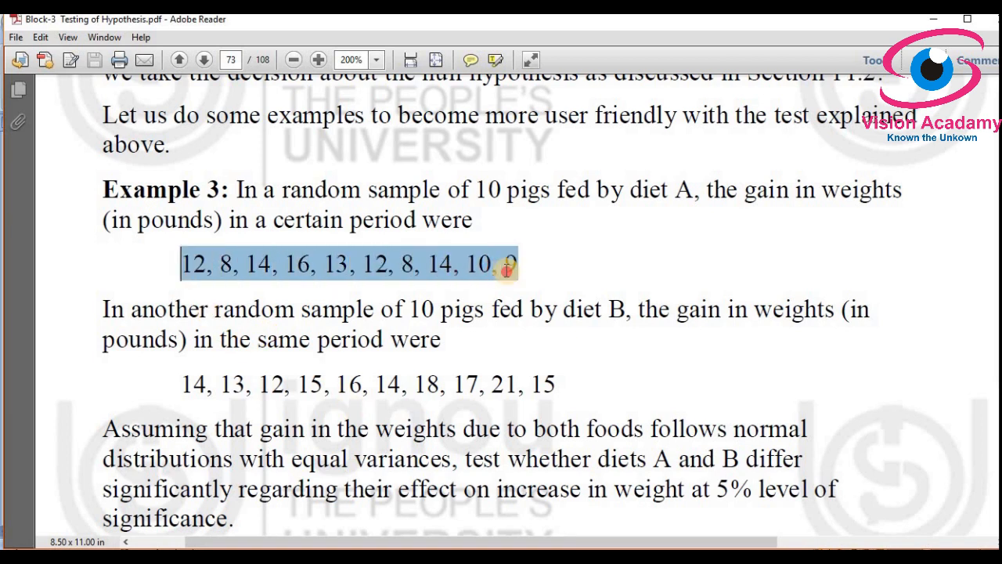
left_click(464, 263)
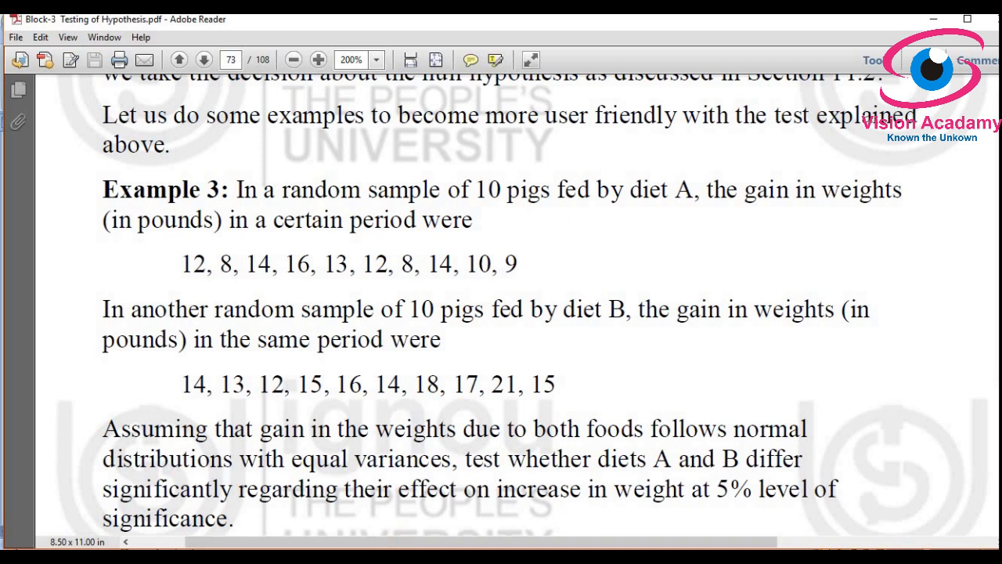
key("alt+Tab")
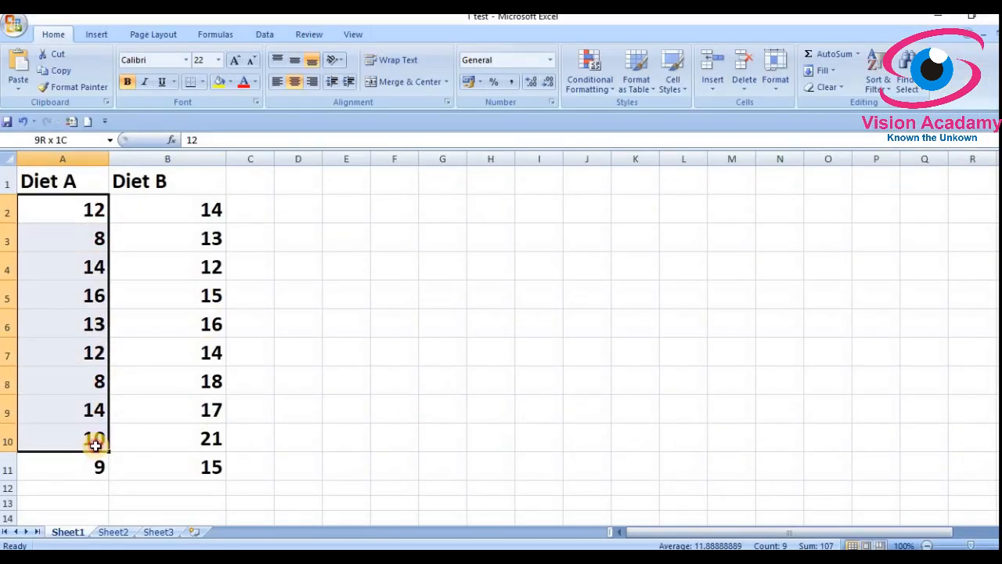